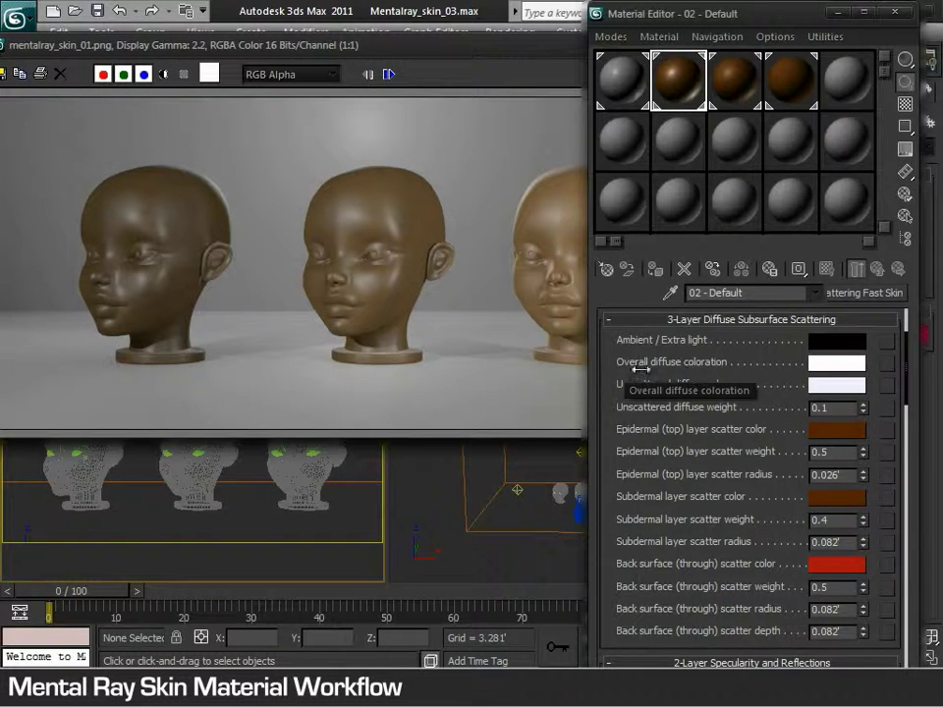
# Load the second mental ray render, mentalray_skin_02.png, in the frame buffer.
pyautogui.click(125, 312)
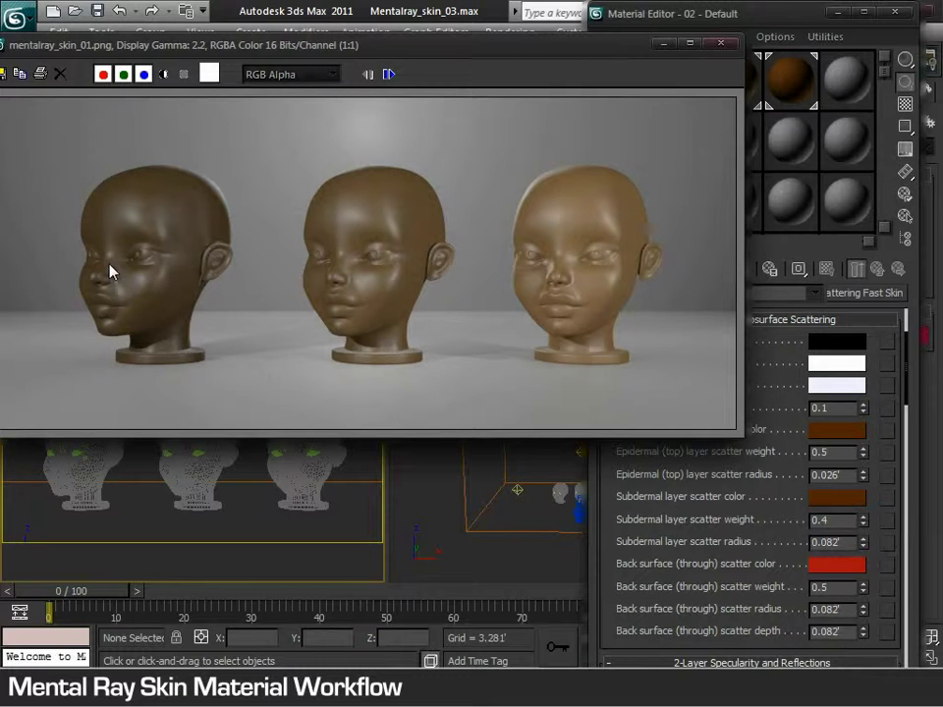
pyautogui.click(774, 392)
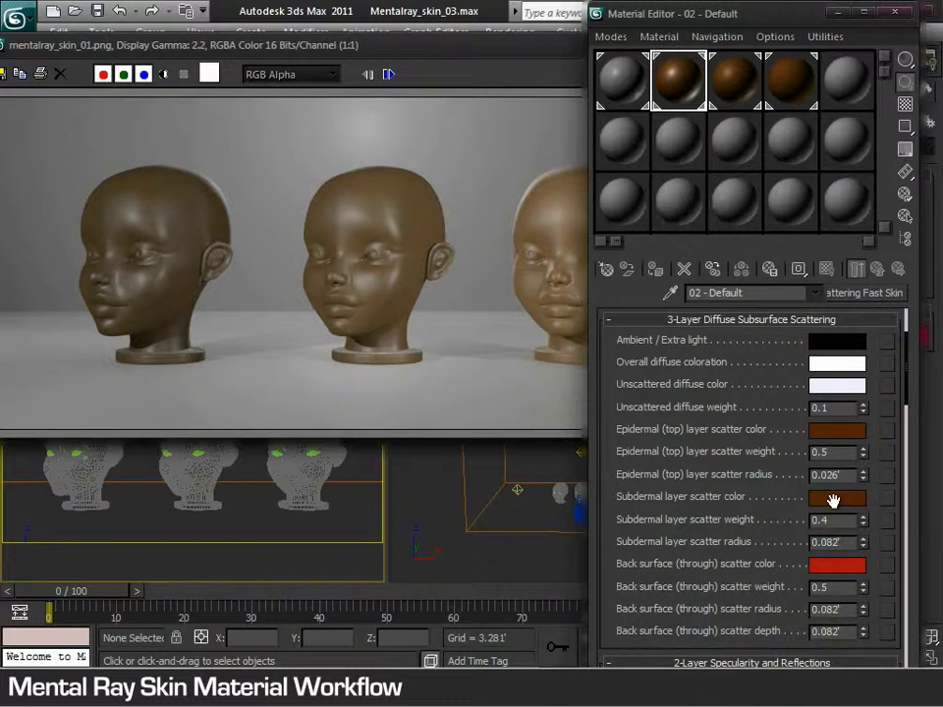
pyautogui.click(390, 76)
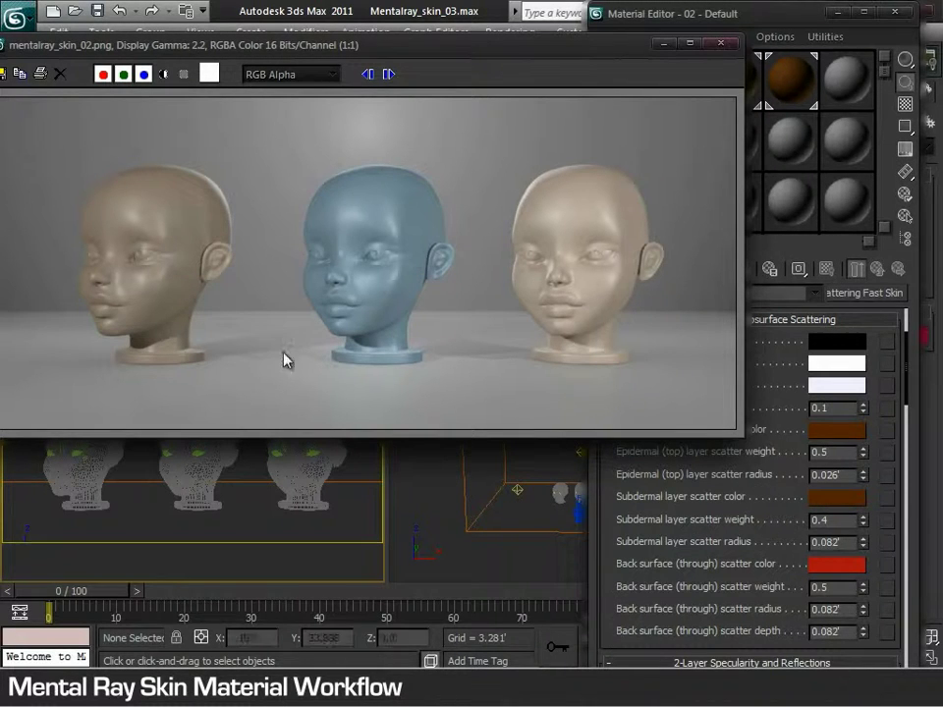
# Scroll the skin material to its 2-Layer Specularity and Reflections settings.
pyautogui.click(909, 388)
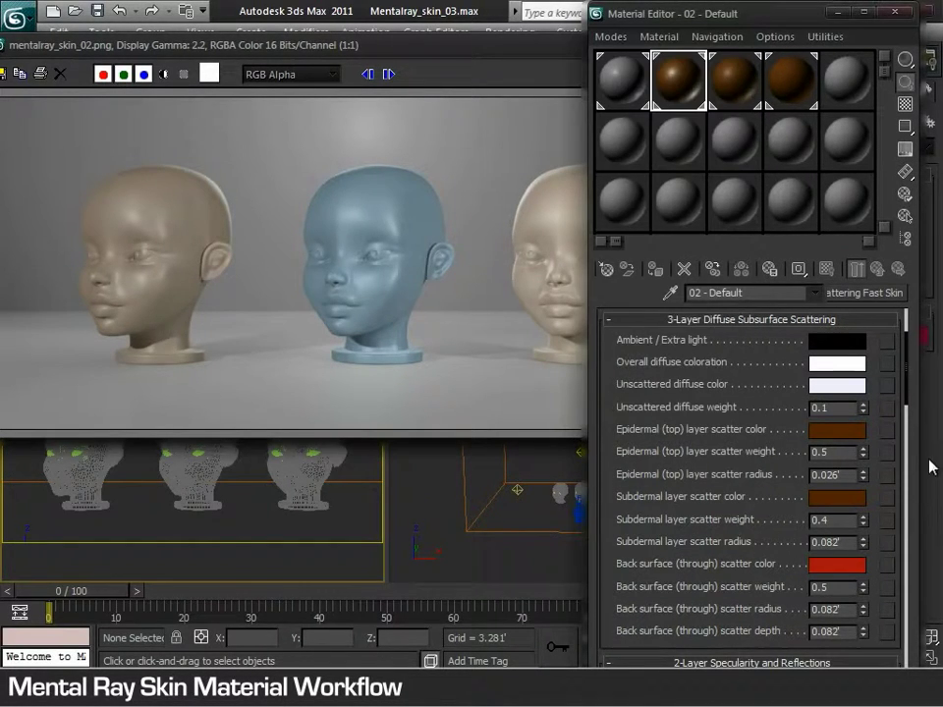
pyautogui.moveTo(909, 388); pyautogui.dragTo(909, 469)
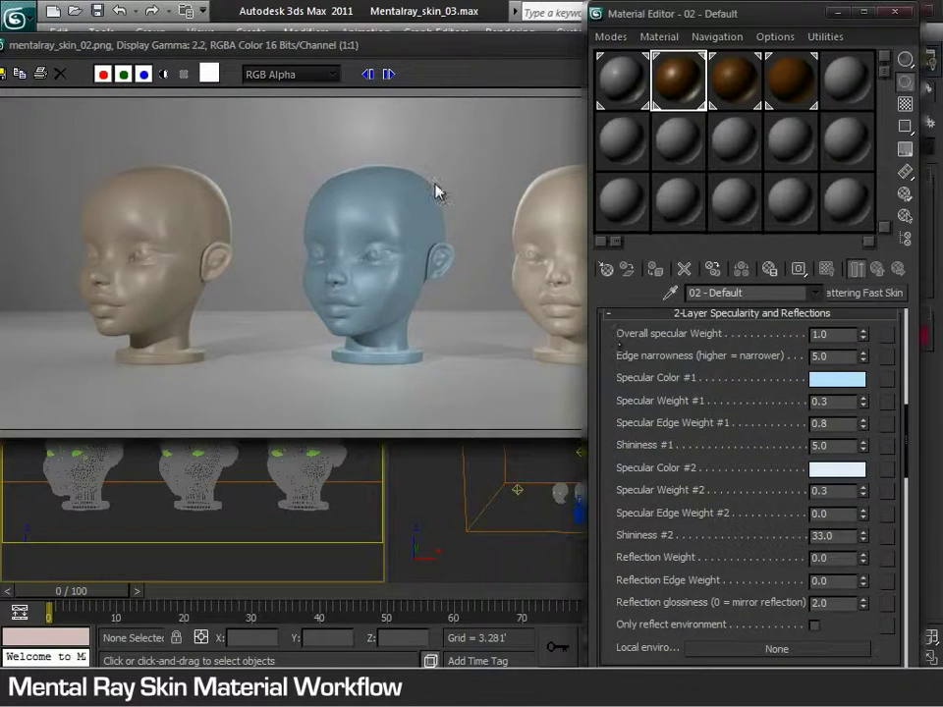
pyautogui.click(400, 76)
# Step from mentalray_skin_03.png on to mentalray_skin_04.png with glossier, highlighted heads.
pyautogui.click(388, 74)
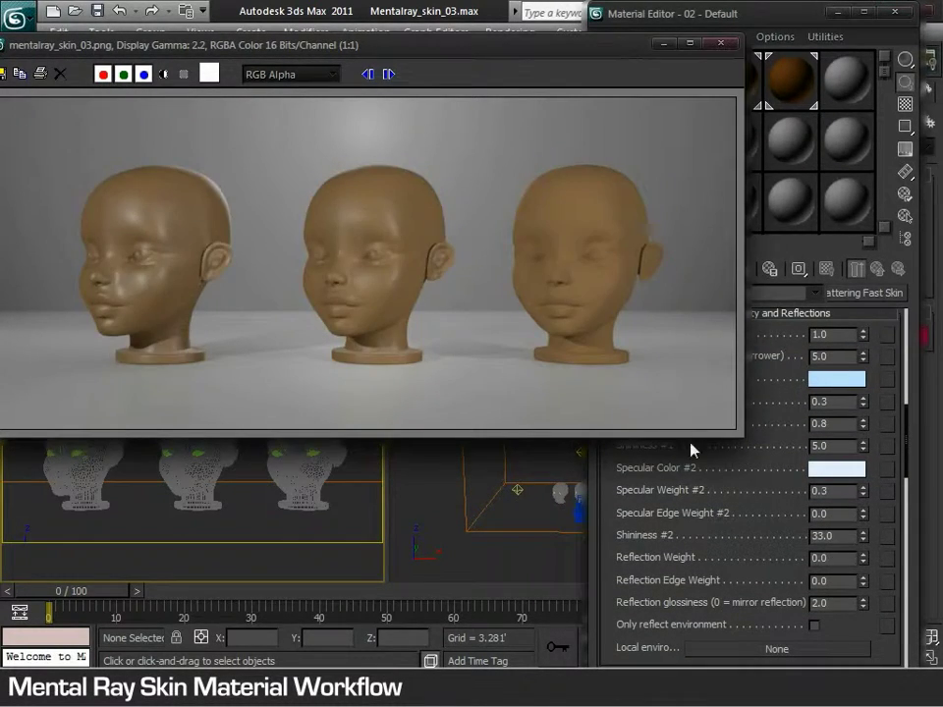
pyautogui.click(739, 454)
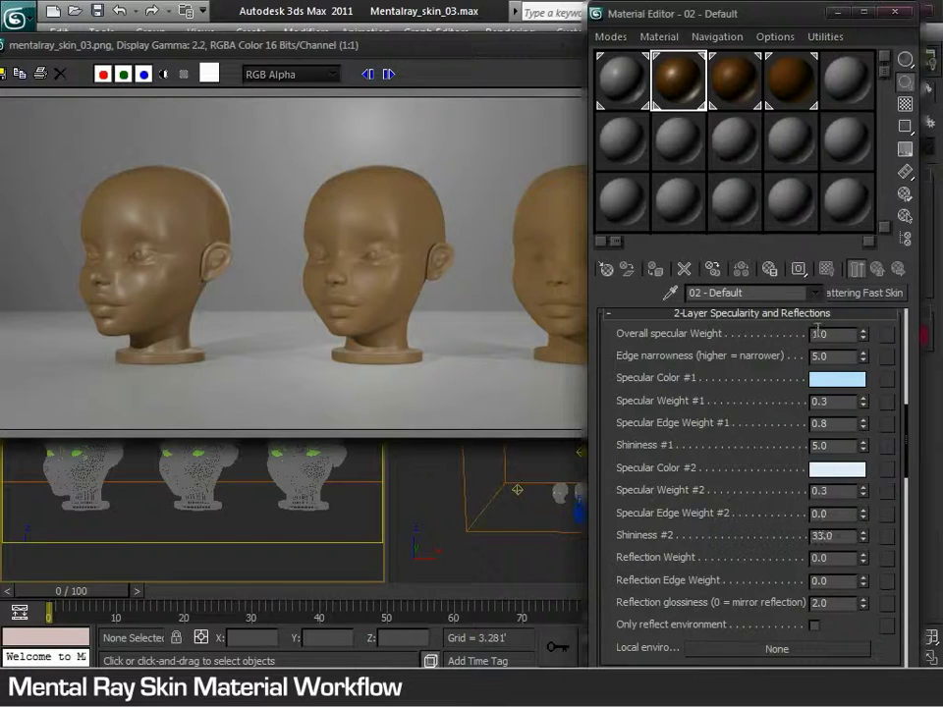
pyautogui.click(447, 370)
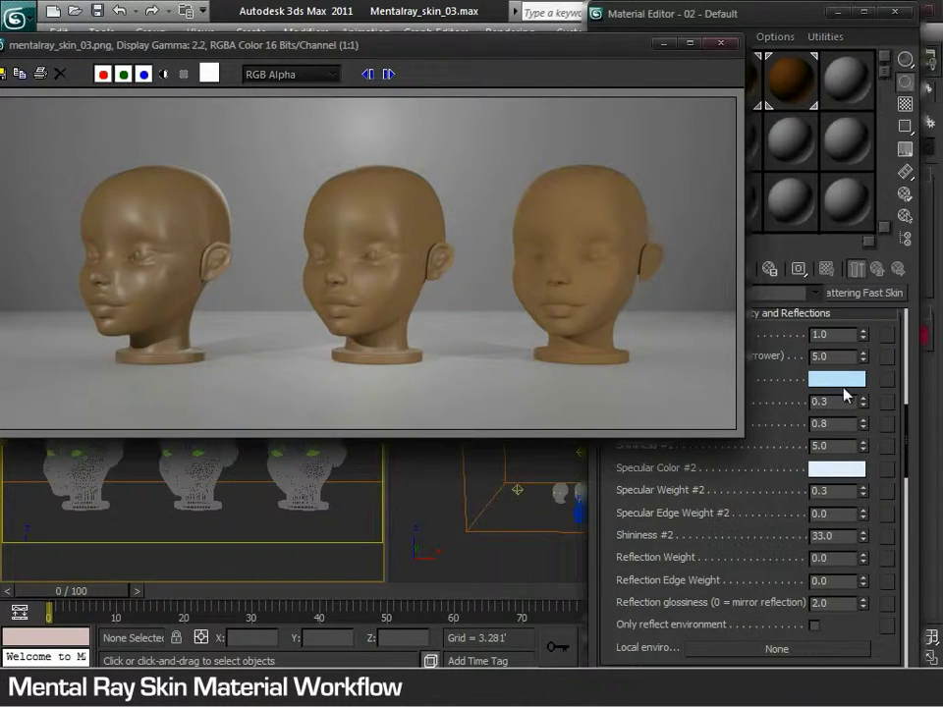
pyautogui.click(389, 74)
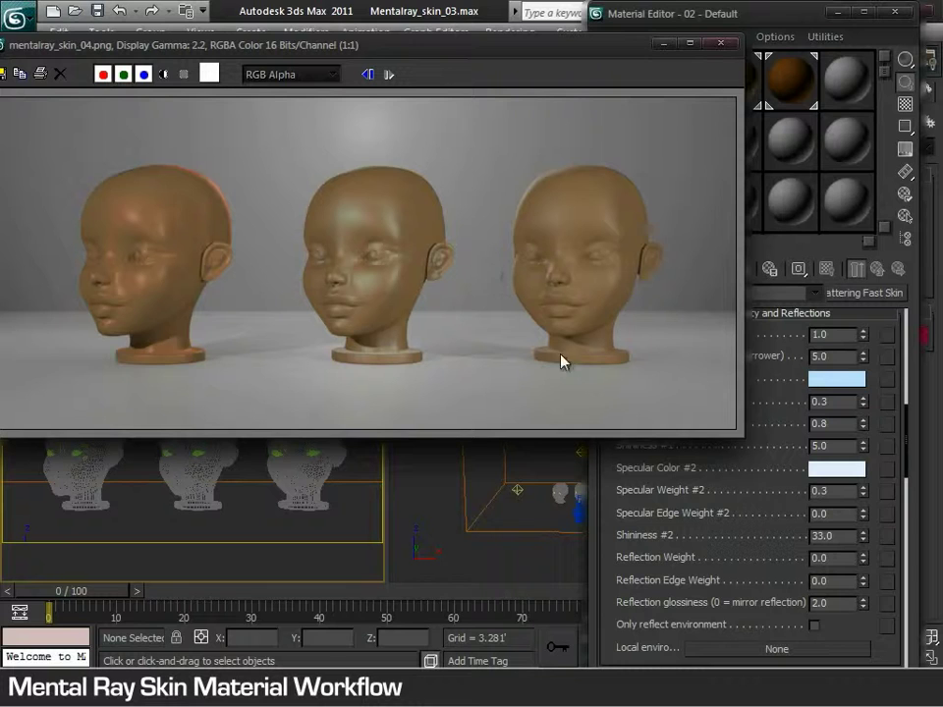
# Scroll through the VRayFastSSS2 material's Skin (brown) preset settings.
pyautogui.moveTo(910, 448); pyautogui.dragTo(910, 564)
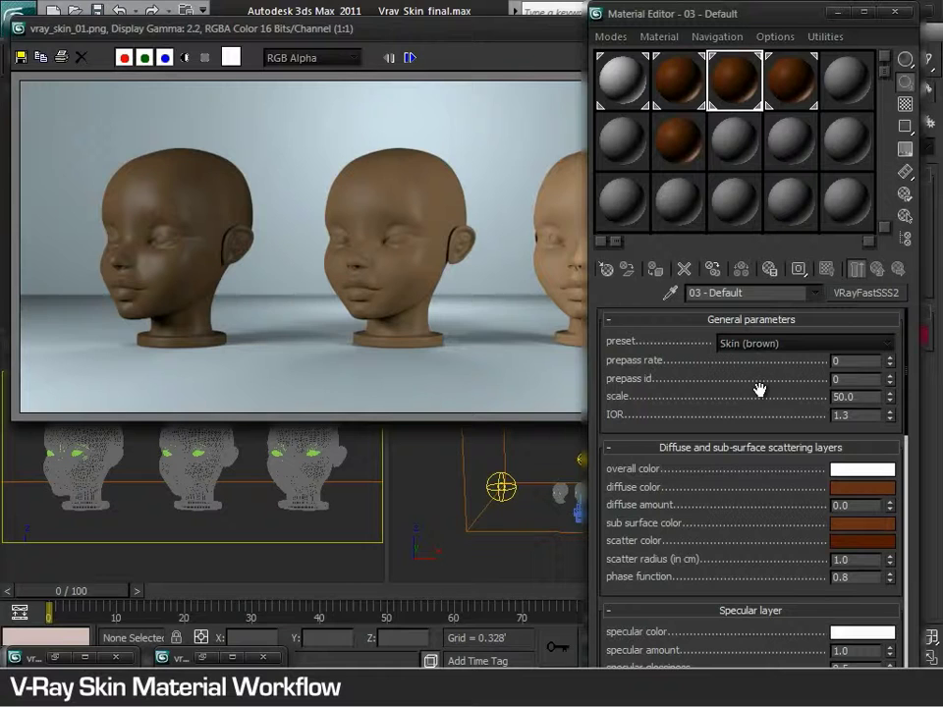
pyautogui.click(865, 349)
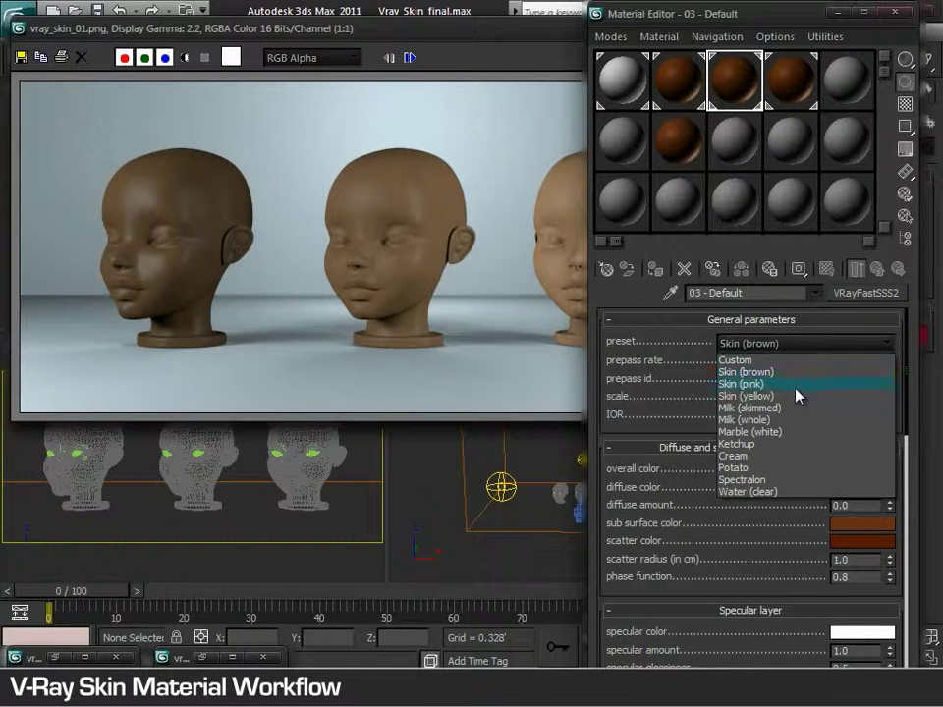
pyautogui.click(693, 405)
pyautogui.moveTo(772, 408); pyautogui.dragTo(767, 299)
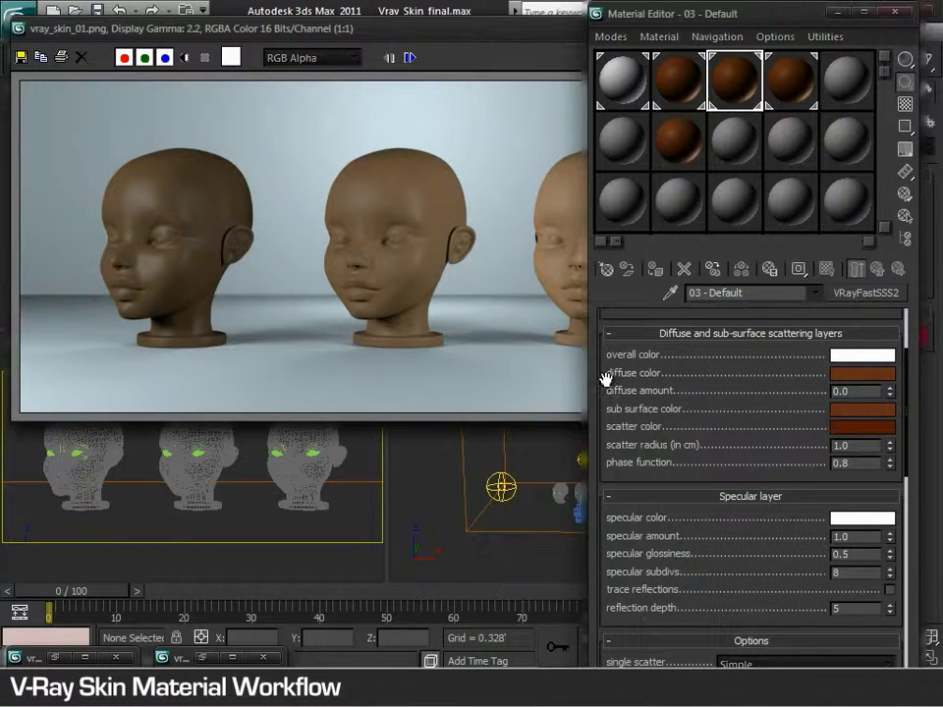
pyautogui.click(304, 358)
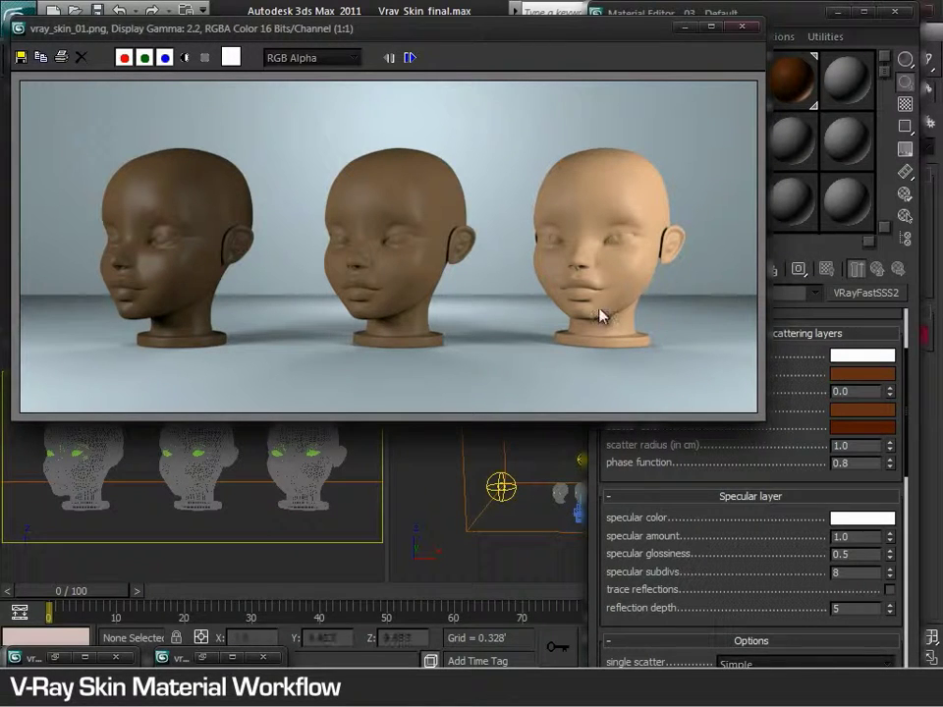
pyautogui.click(802, 408)
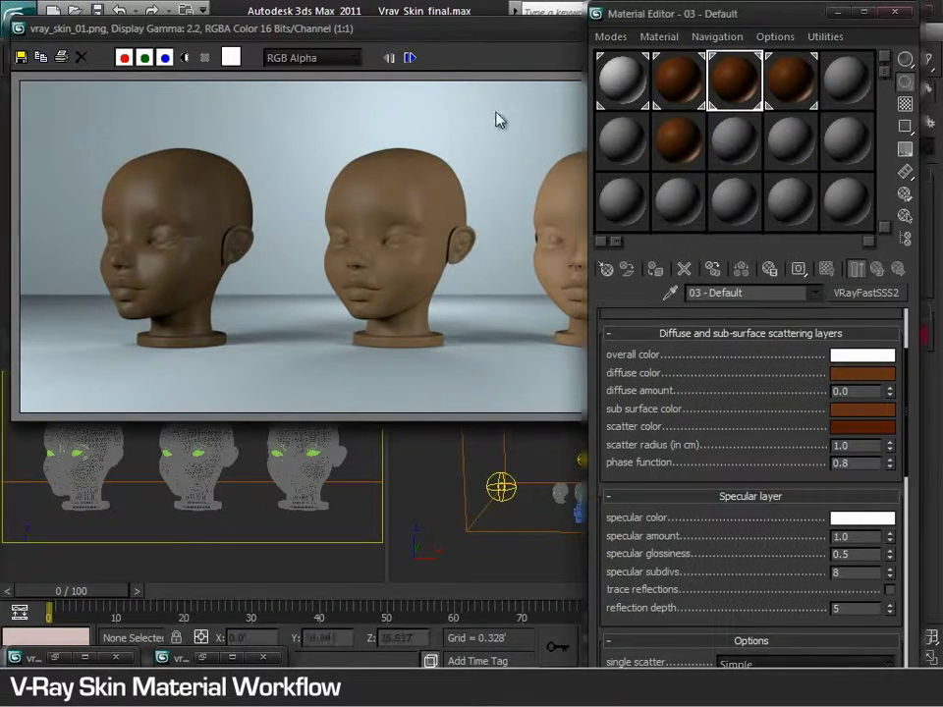
# Flip from the coloured-heads vray_skin_02.png to the brown-skin vray_skin_04.png.
pyautogui.click(410, 58)
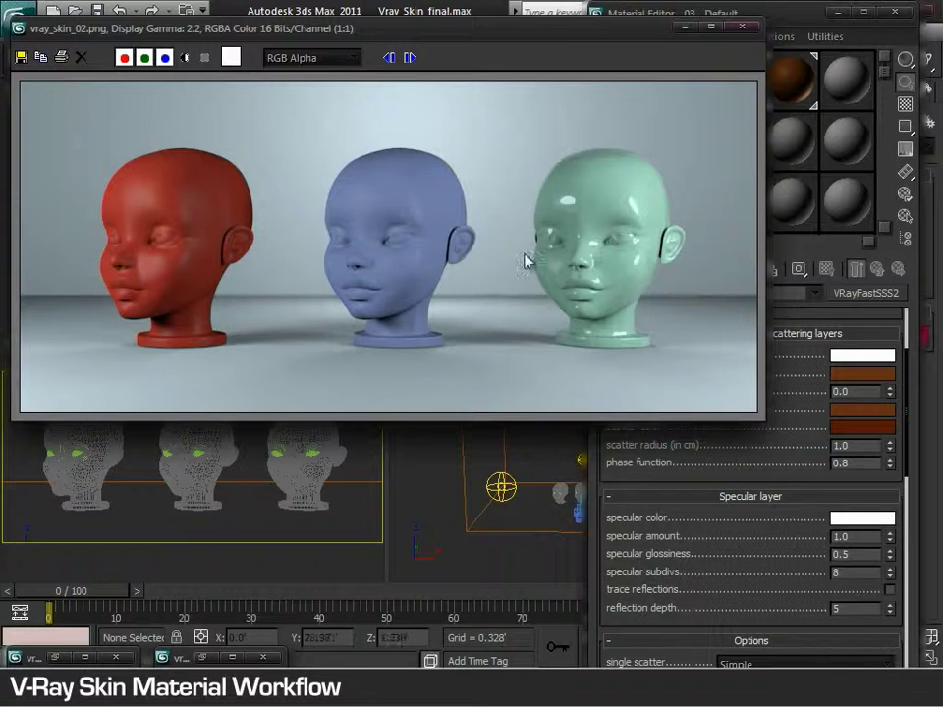
pyautogui.moveTo(775, 452); pyautogui.dragTo(759, 289)
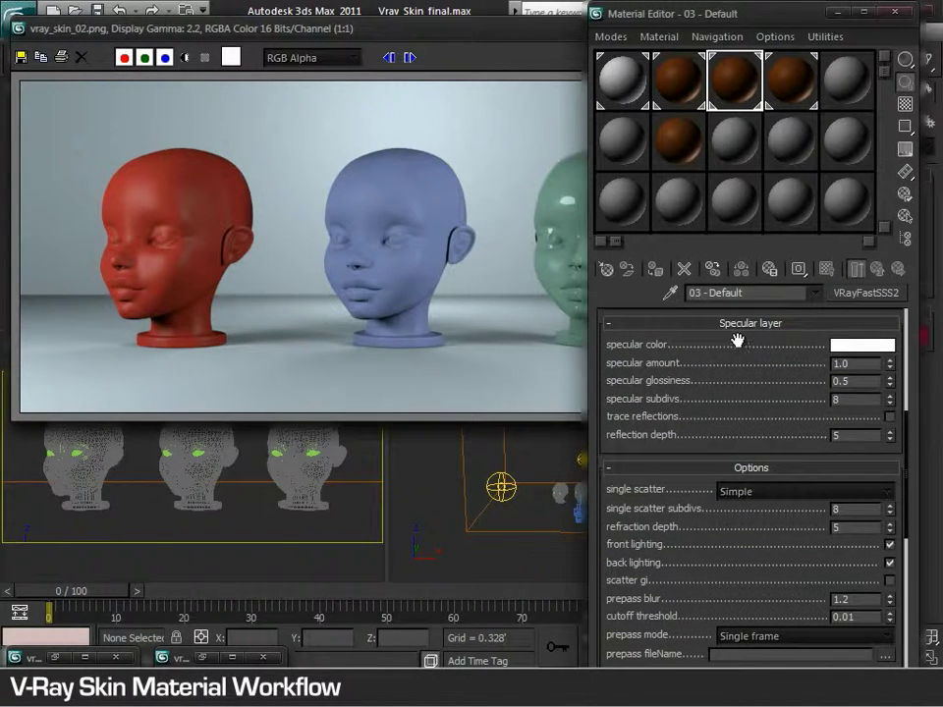
pyautogui.click(409, 57)
pyautogui.click(410, 58)
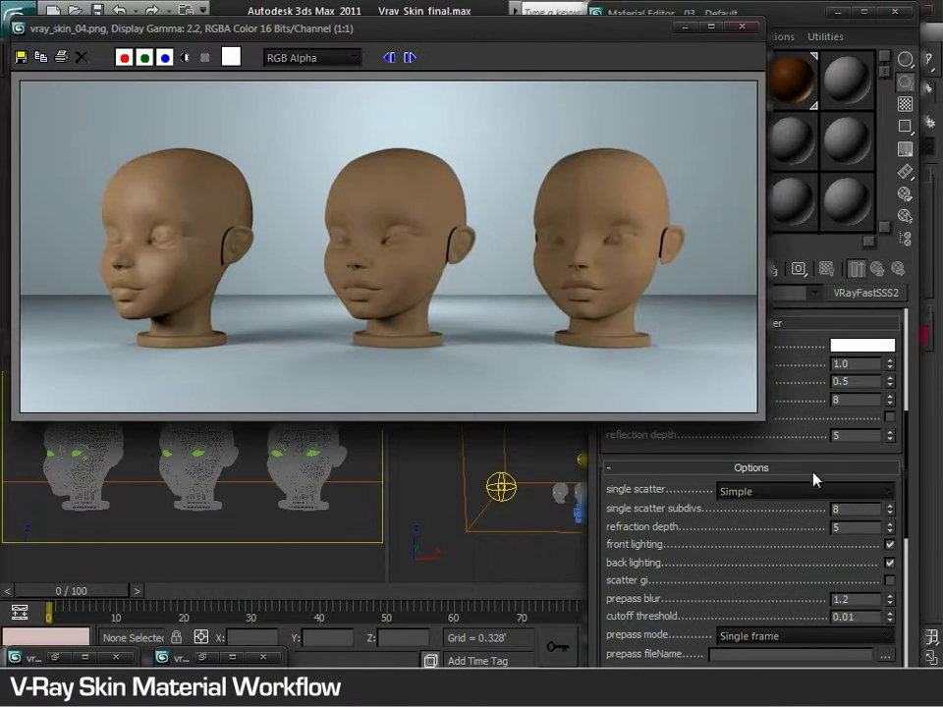
pyautogui.click(815, 481)
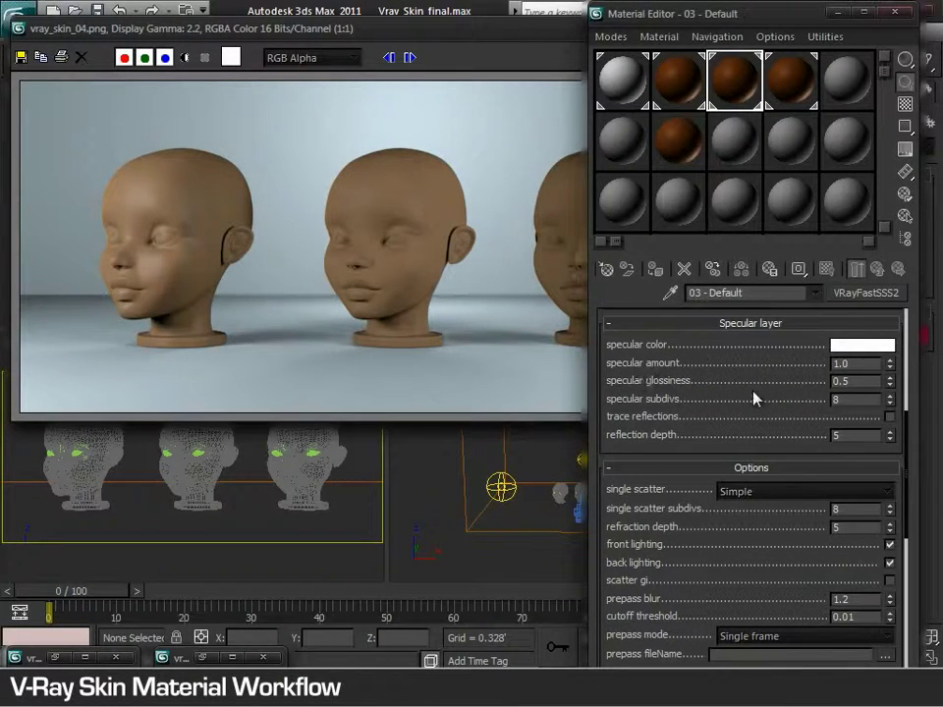
# Compare the coloured-heads render with vray_skin_04.png again, ending on vray_skin_04.png.
pyautogui.click(462, 370)
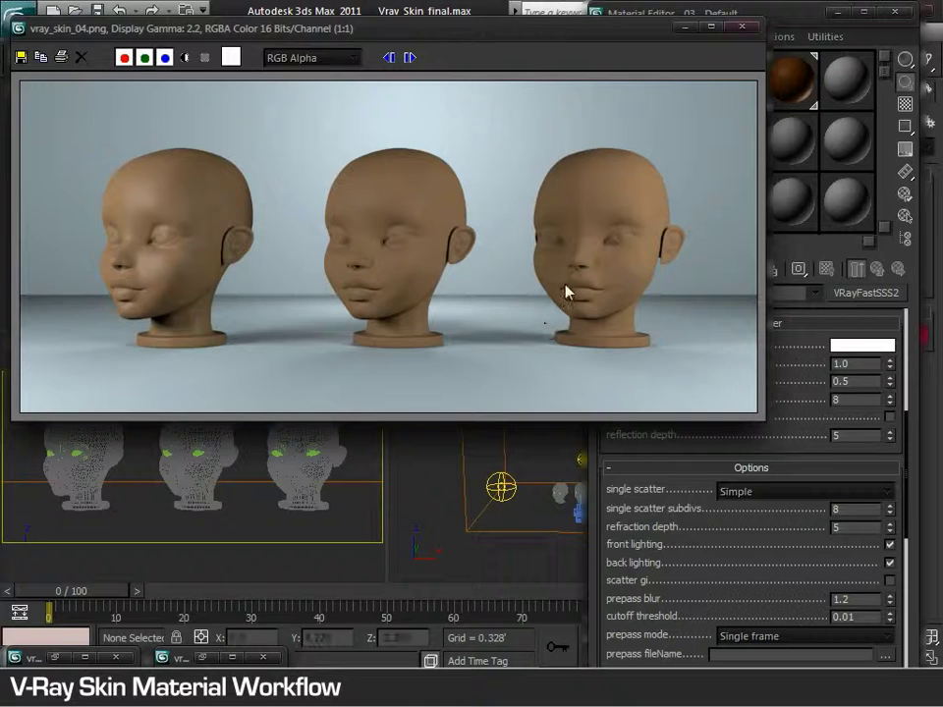
pyautogui.click(786, 400)
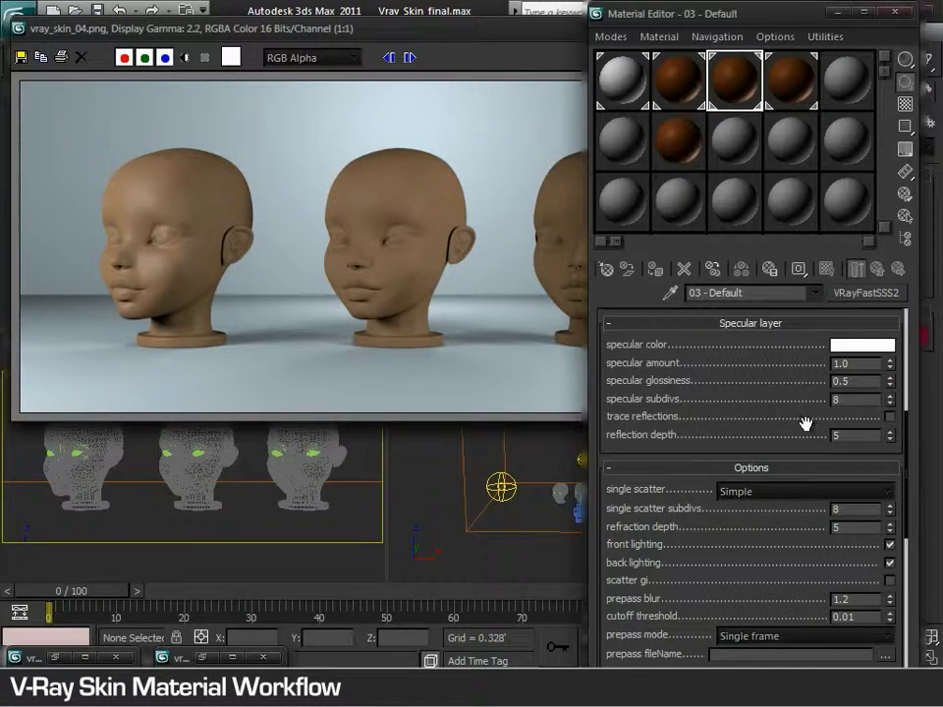
pyautogui.click(387, 61)
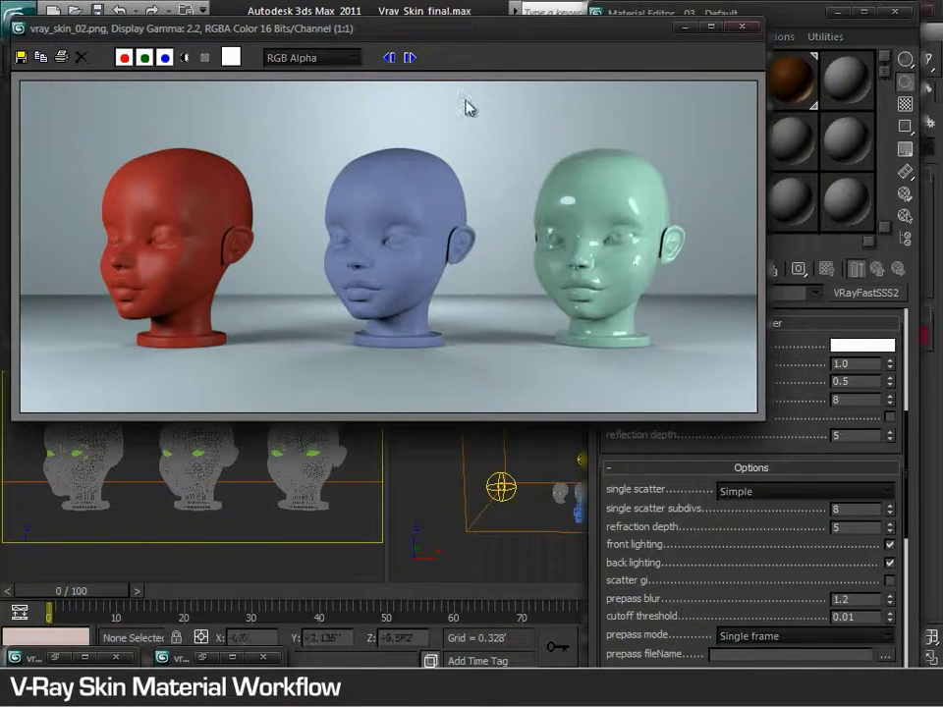
pyautogui.click(389, 57)
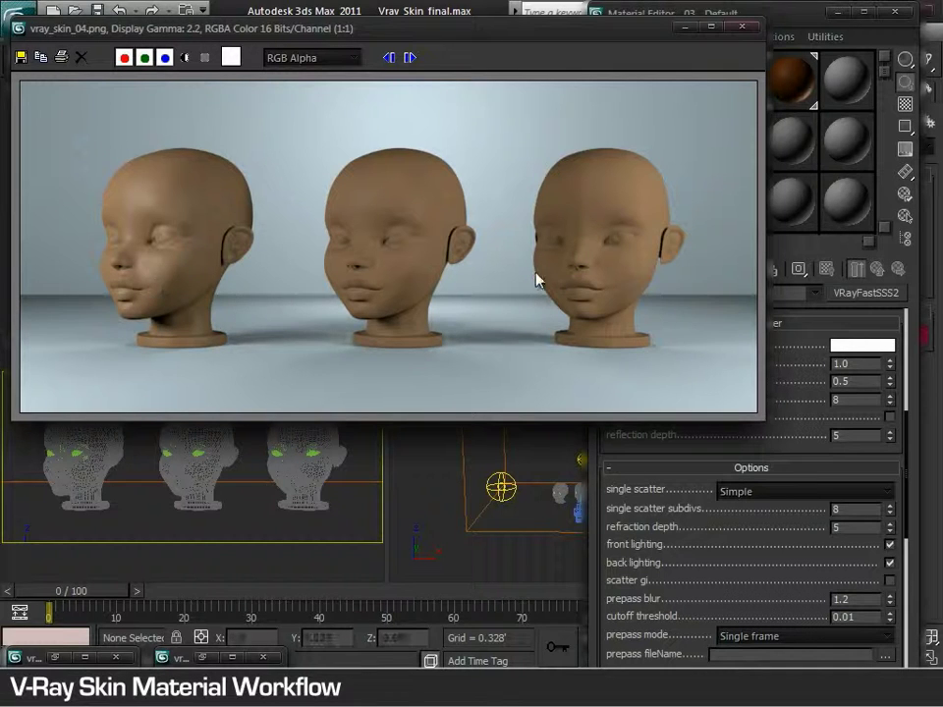
pyautogui.moveTo(828, 430); pyautogui.dragTo(791, 321)
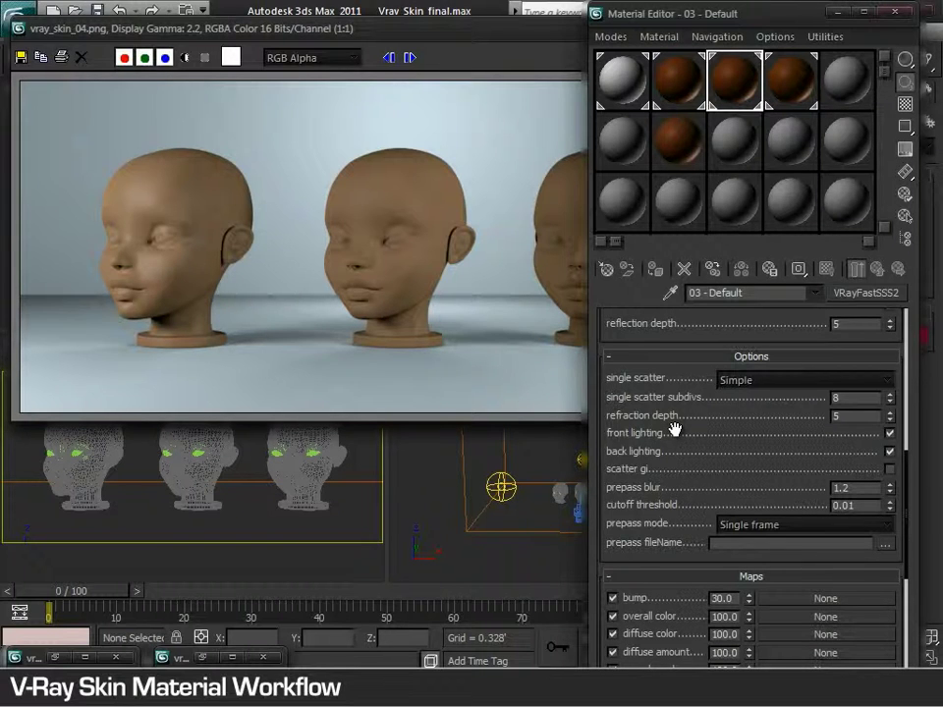
# Scroll the material rollout and load vray_skin_05.png with softer, more translucent heads.
pyautogui.scroll(-5, 728, 461)
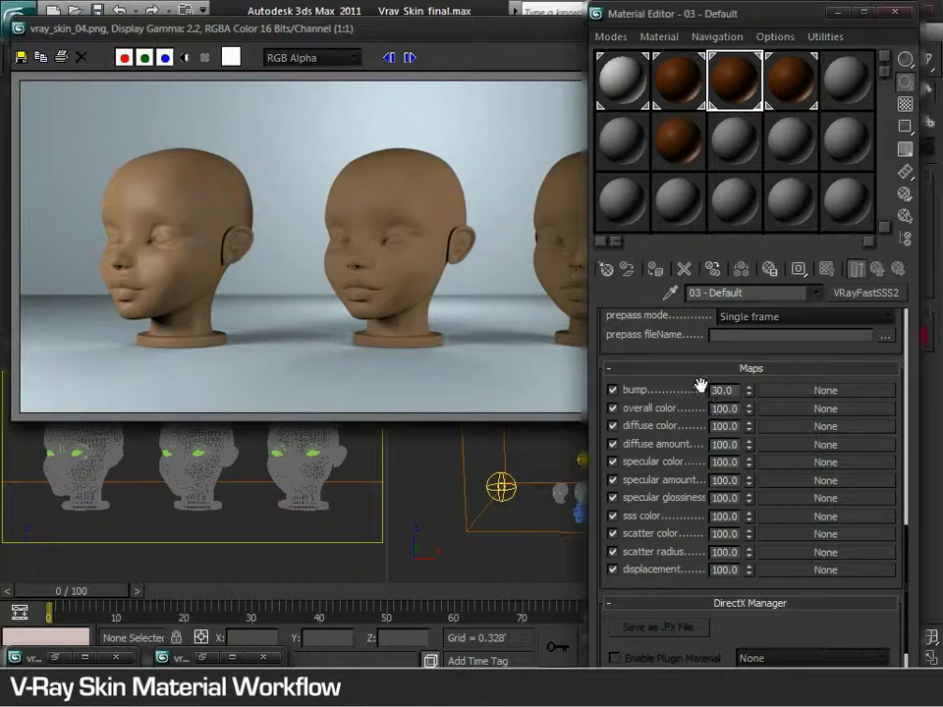
pyautogui.moveTo(914, 655); pyautogui.dragTo(902, 378)
pyautogui.click(447, 236)
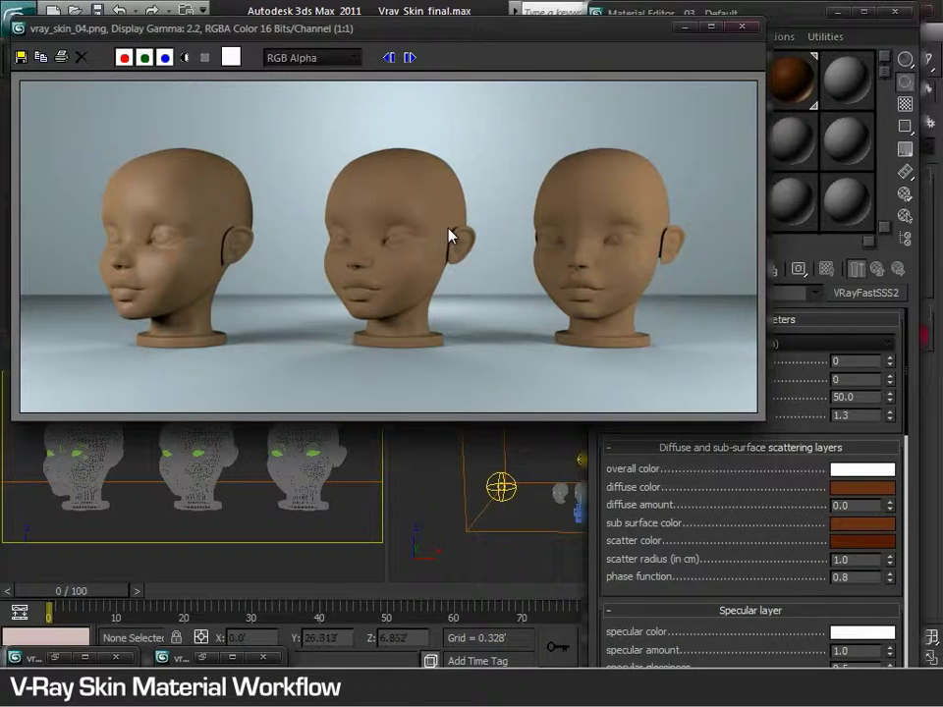
pyautogui.click(409, 57)
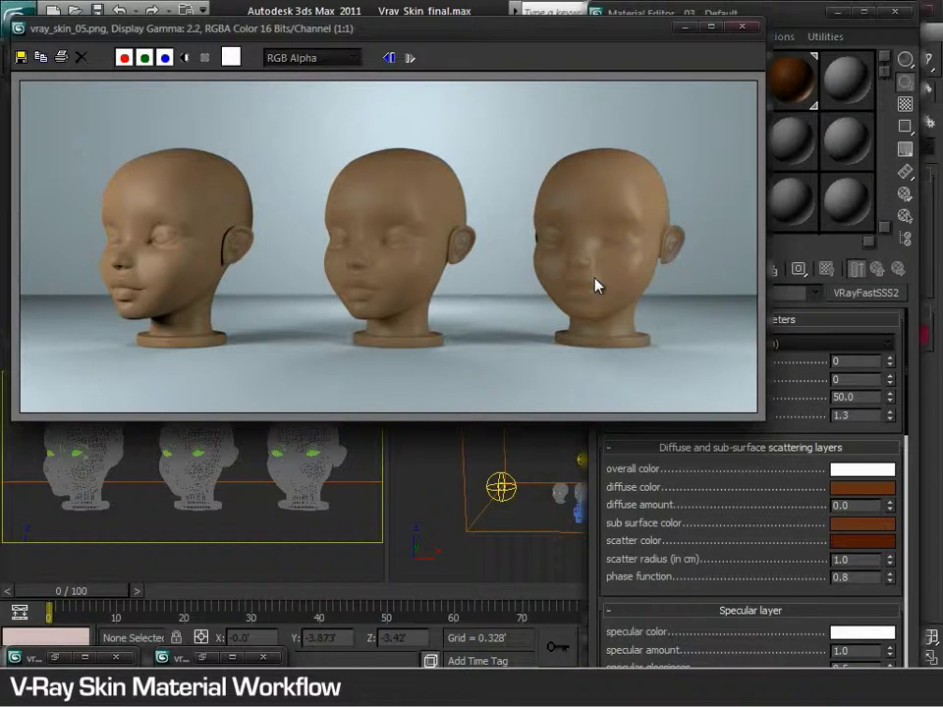
pyautogui.click(786, 391)
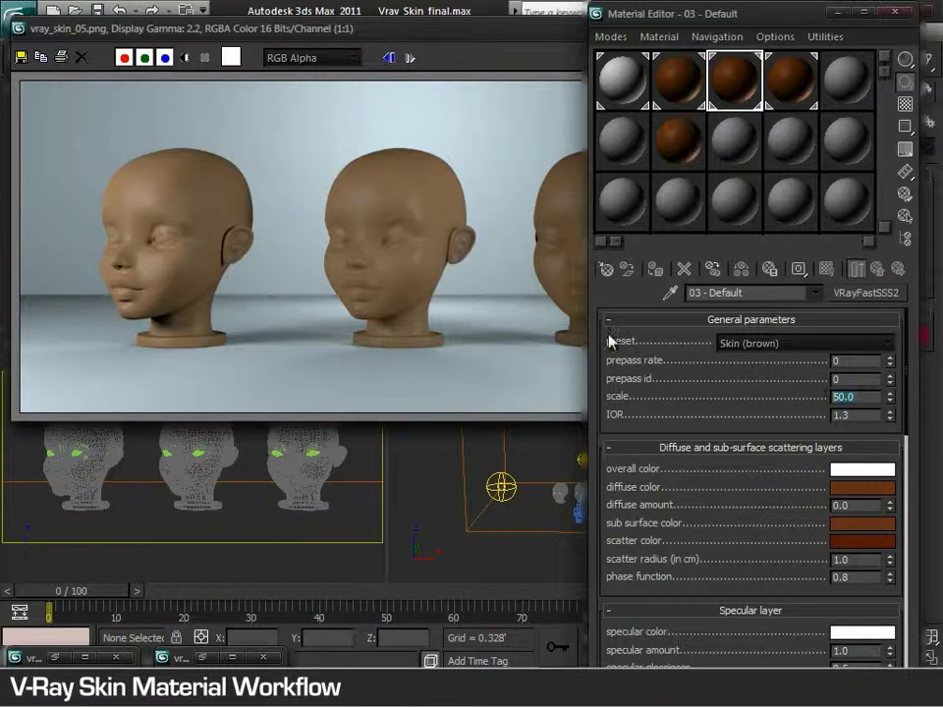
# Select skin material 04 (VRayFastSSS2, scale 100) beside the vray_skin_05.png render.
pyautogui.click(484, 284)
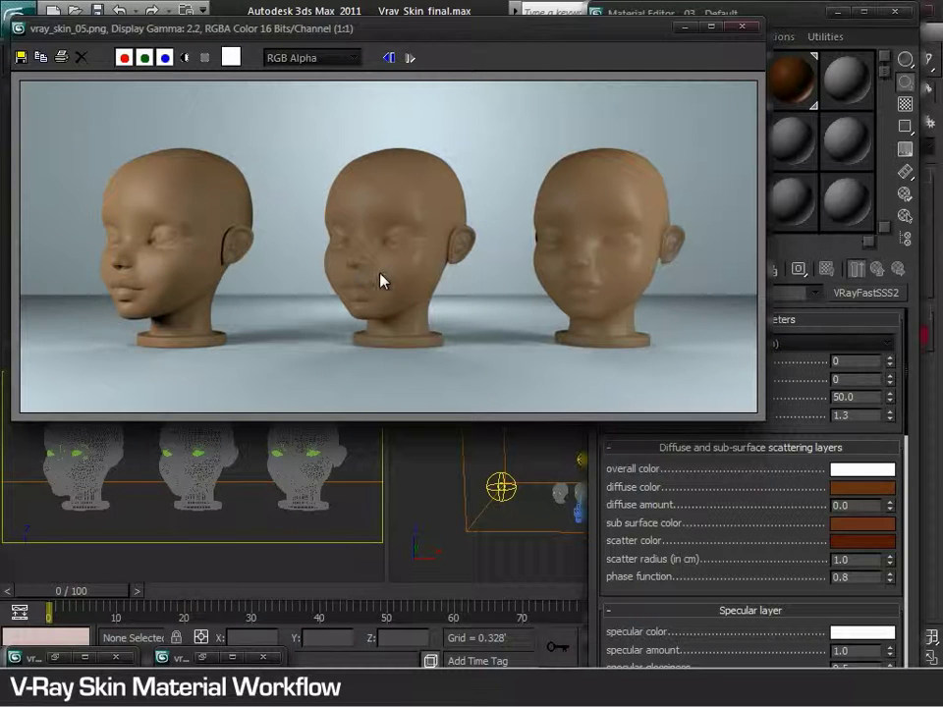
pyautogui.click(810, 90)
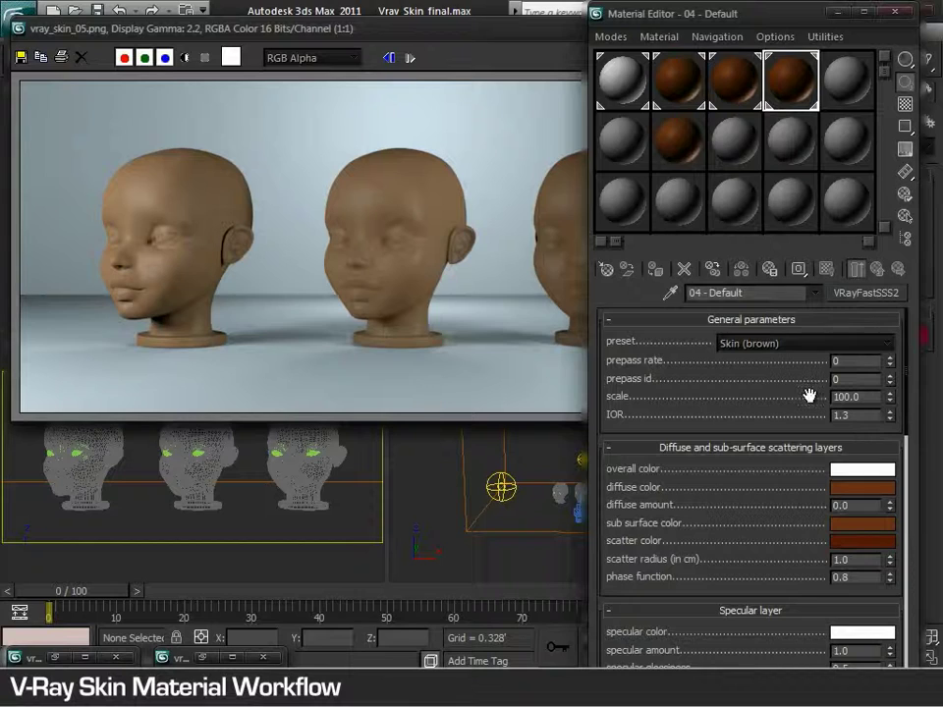
pyautogui.click(518, 287)
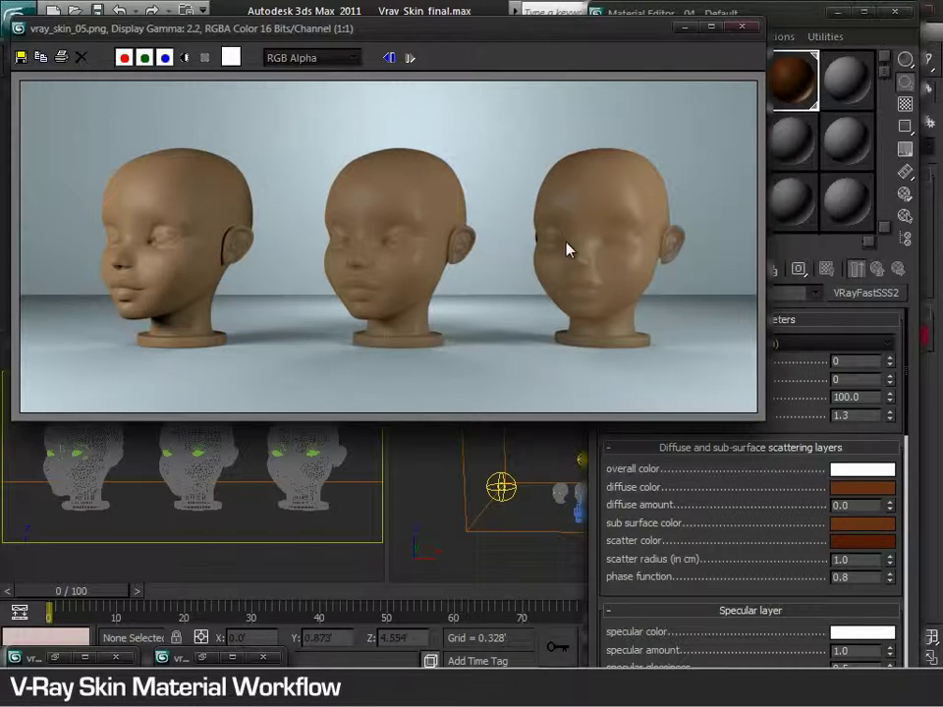